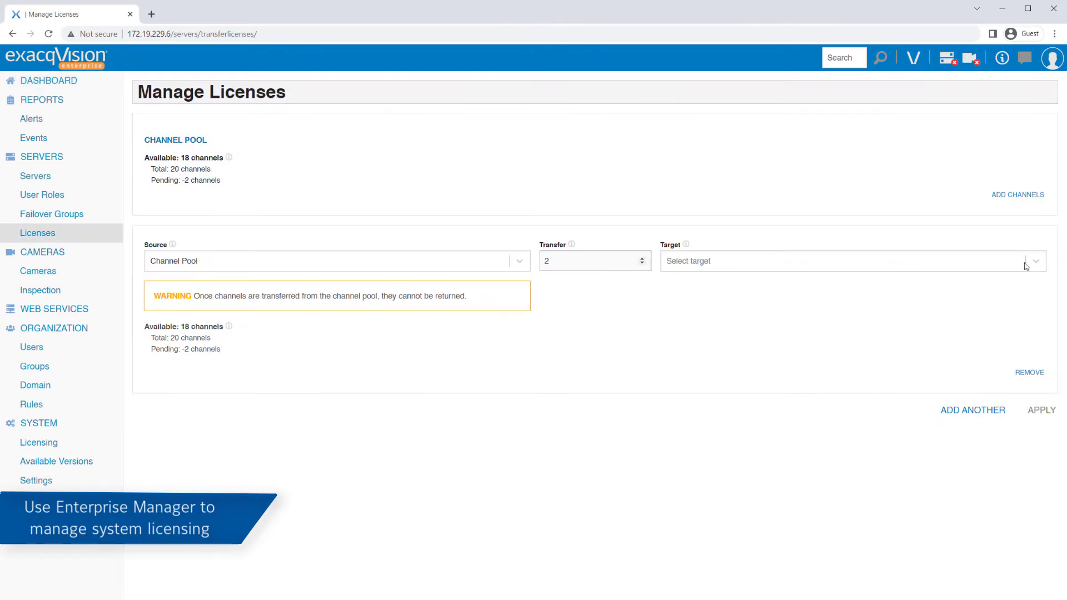
{"action": "left_click", "coordinate": [1034, 261]}
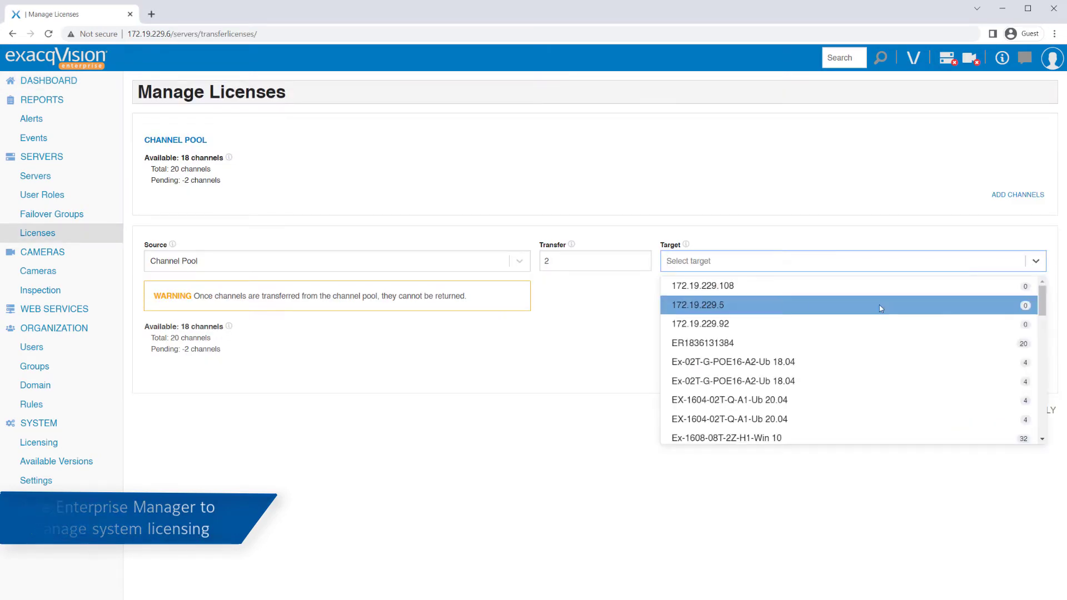
{"action": "left_click", "coordinate": [815, 340]}
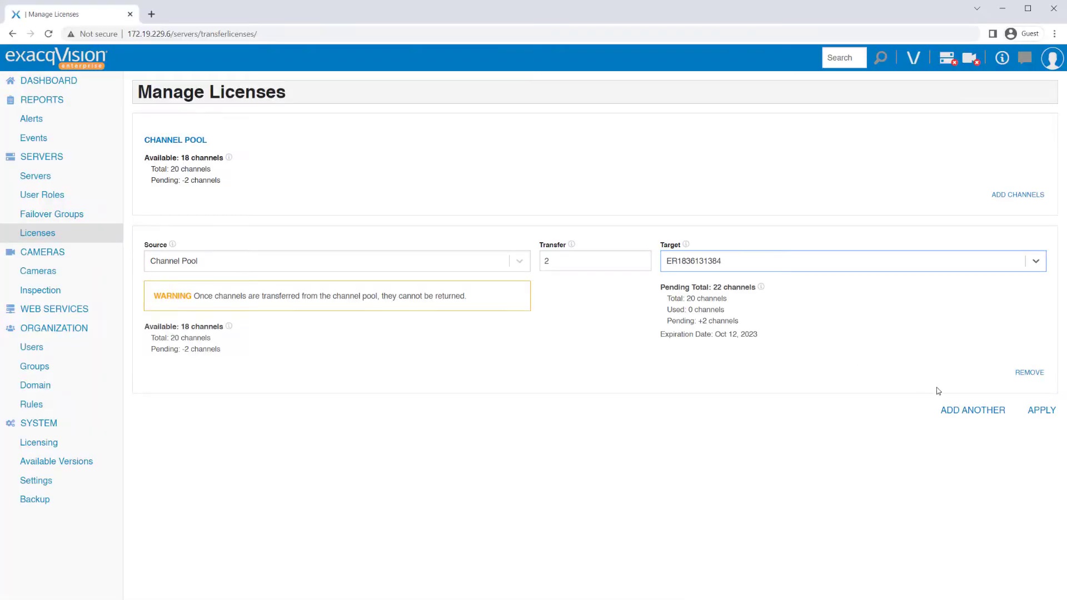
{"action": "left_click", "coordinate": [1040, 411]}
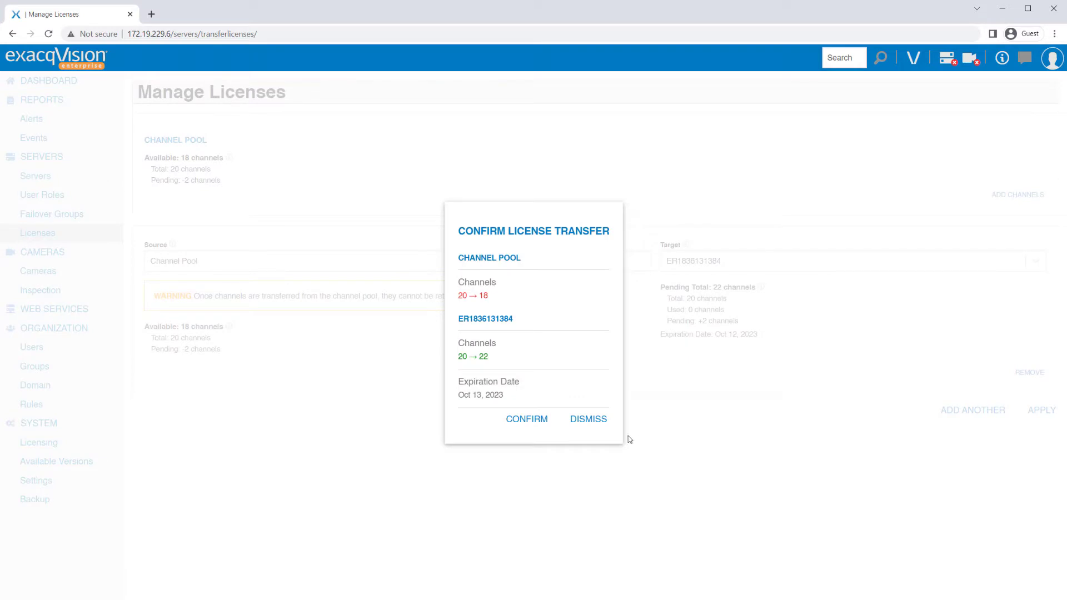
{"action": "left_click", "coordinate": [542, 425]}
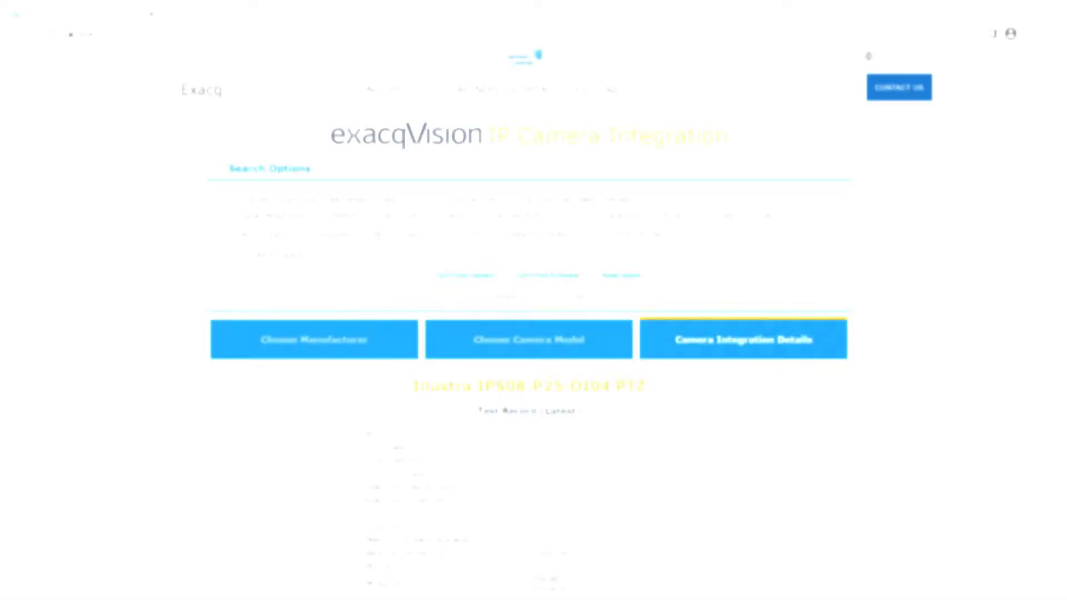
{"action": "scroll", "coordinate": [993, 262], "scroll_direction": "down", "scroll_amount": 4}
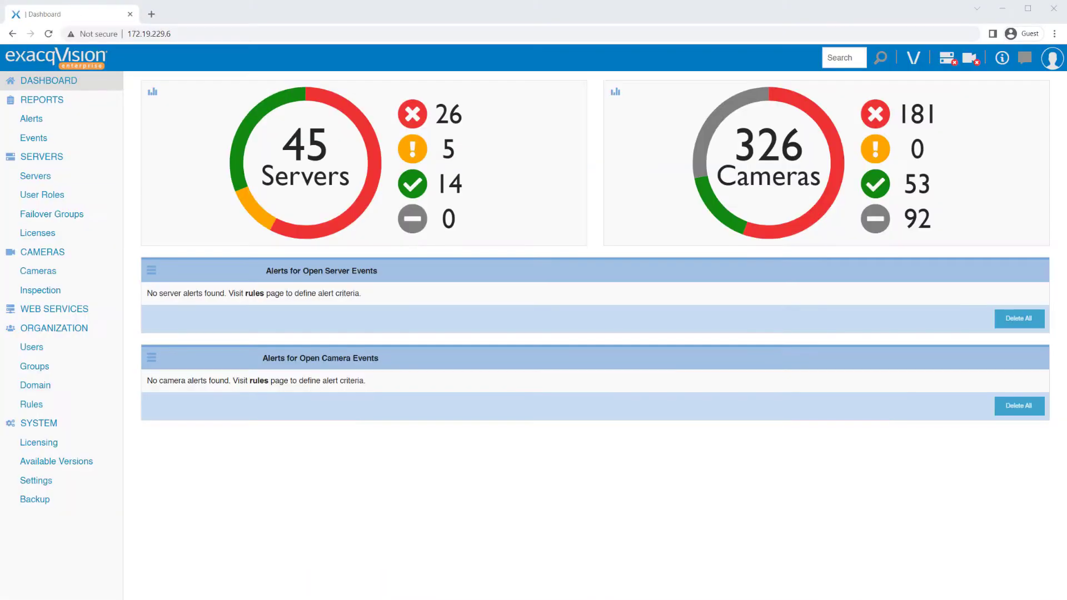
- Open license management and generate a quote for adding 10 channels to the channel pool
{"action": "left_click", "coordinate": [53, 236]}
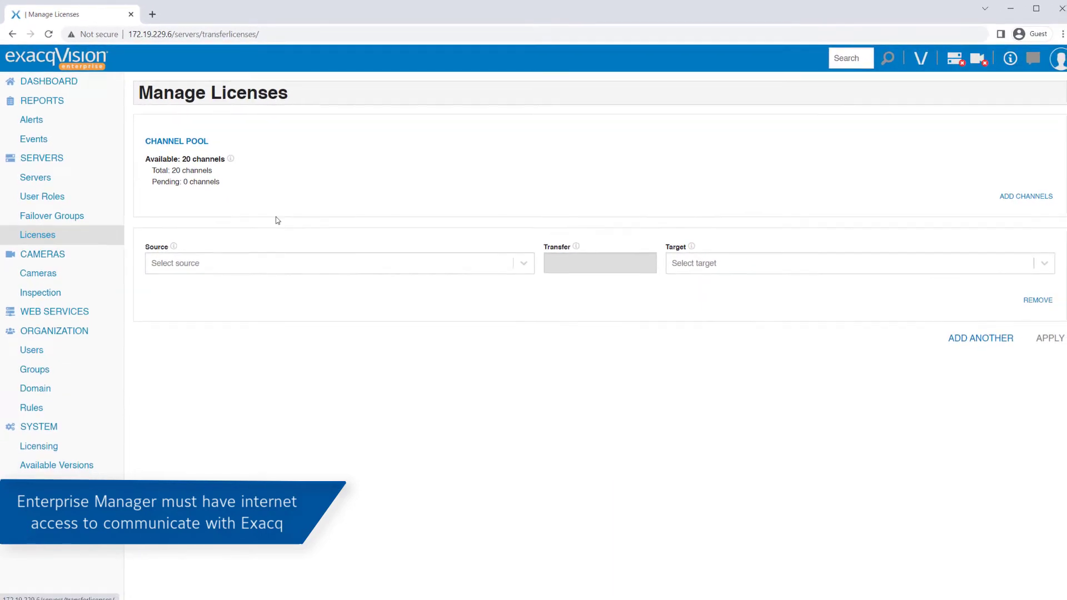
{"action": "left_click", "coordinate": [1002, 195]}
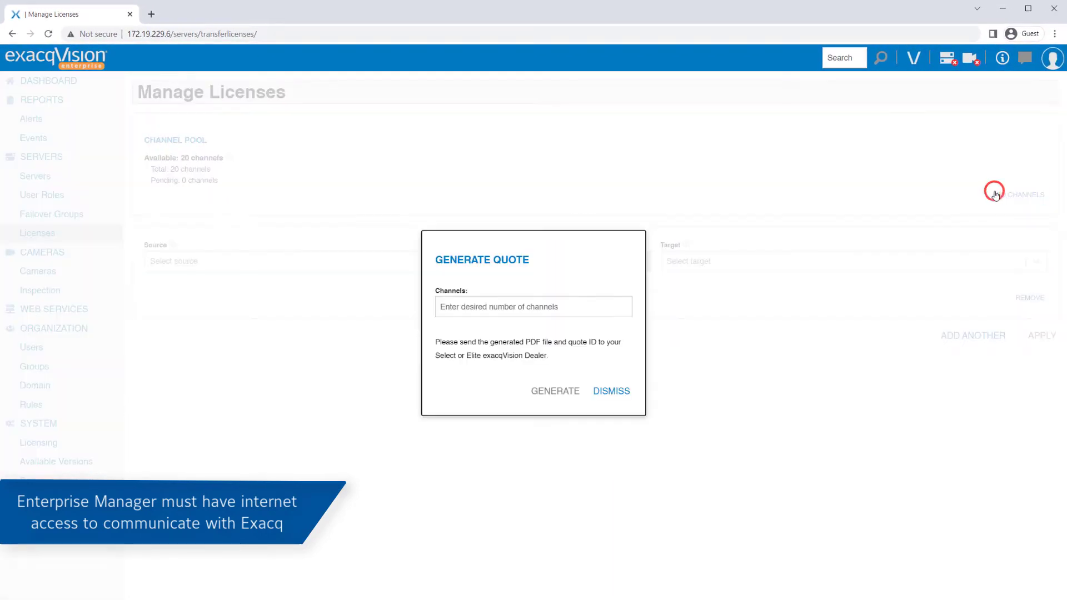
{"action": "left_click", "coordinate": [558, 305]}
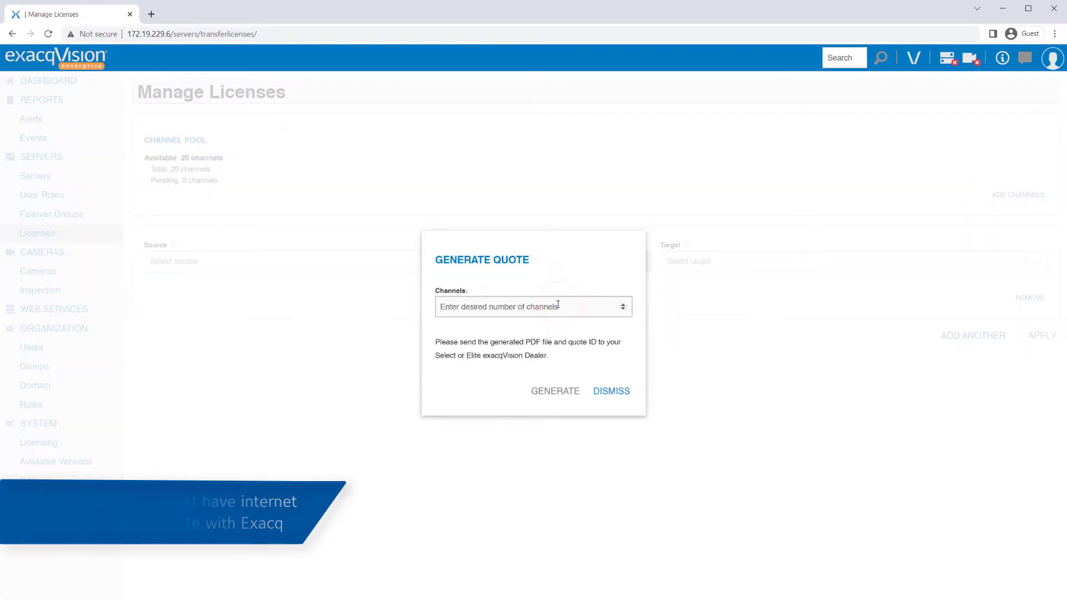
{"action": "type", "text": "10"}
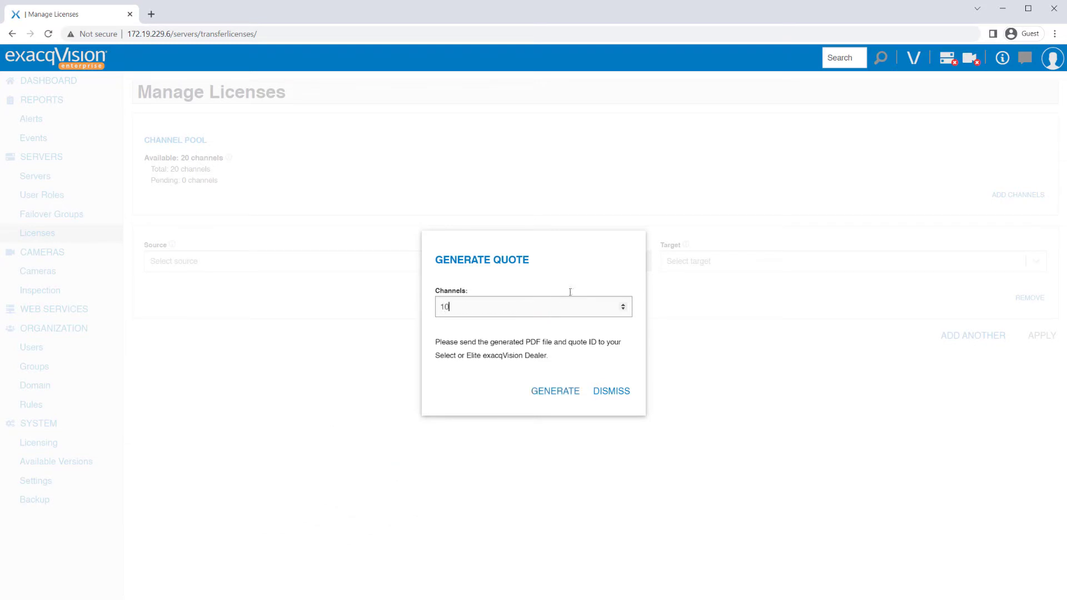
{"action": "left_click", "coordinate": [577, 391]}
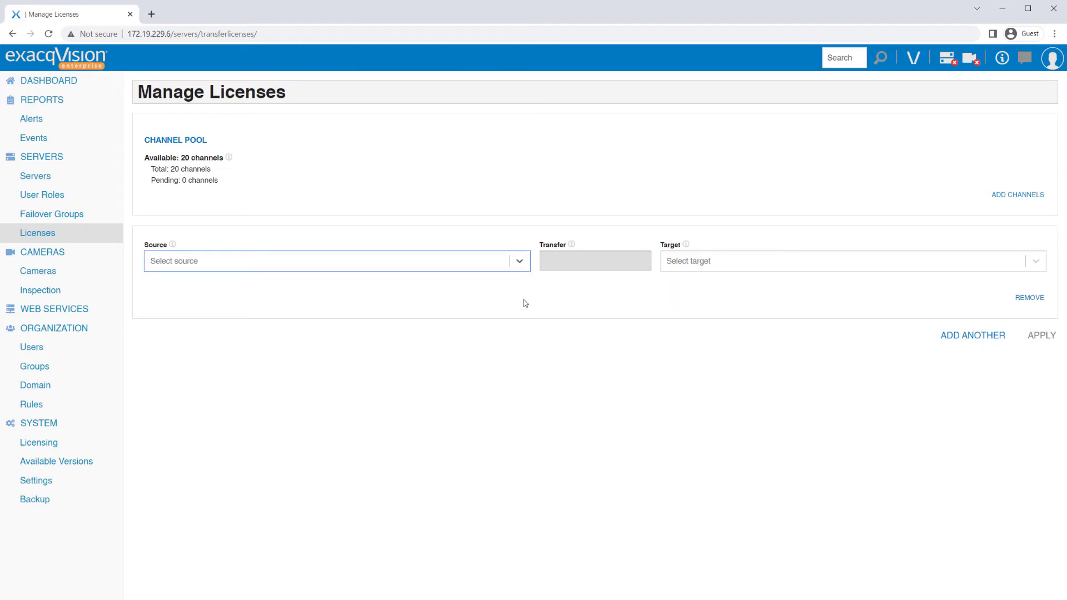
{"action": "left_click", "coordinate": [520, 270]}
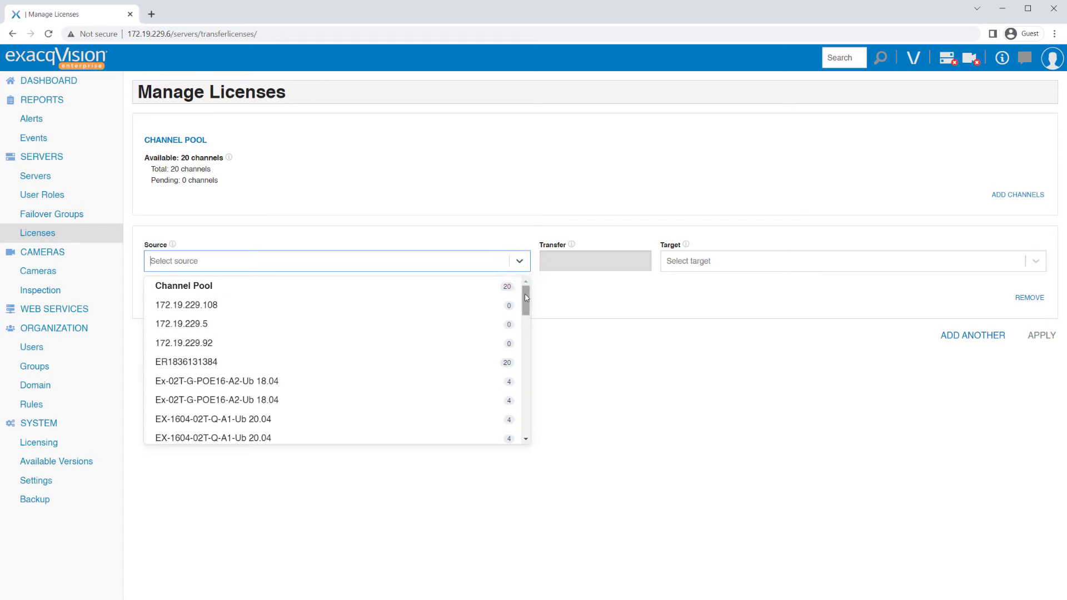
{"action": "left_click_drag", "start_coordinate": [526, 296], "coordinate": [524, 433]}
{"action": "scroll", "coordinate": [524, 436], "scroll_direction": "up", "scroll_amount": 10}
{"action": "left_click", "coordinate": [302, 290]}
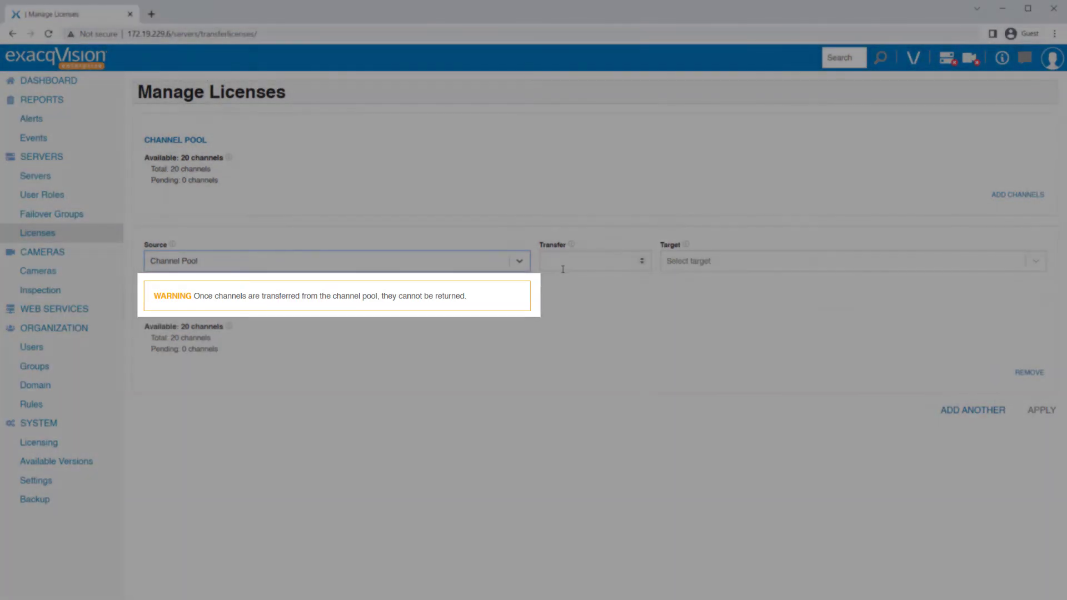
{"action": "left_click", "coordinate": [561, 268]}
{"action": "type", "text": "2"}
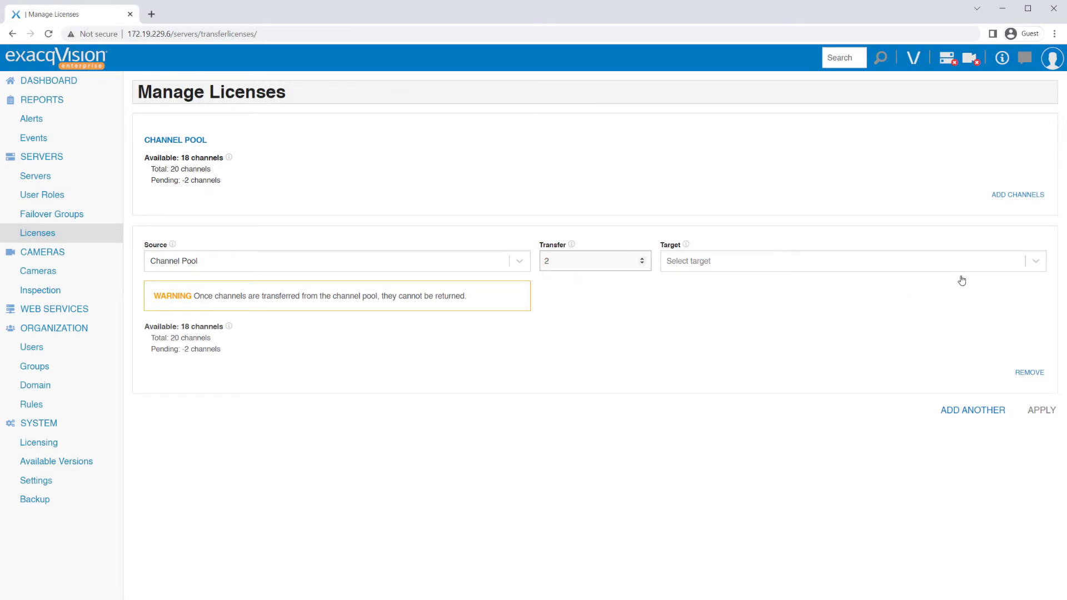
{"action": "left_click", "coordinate": [1032, 261]}
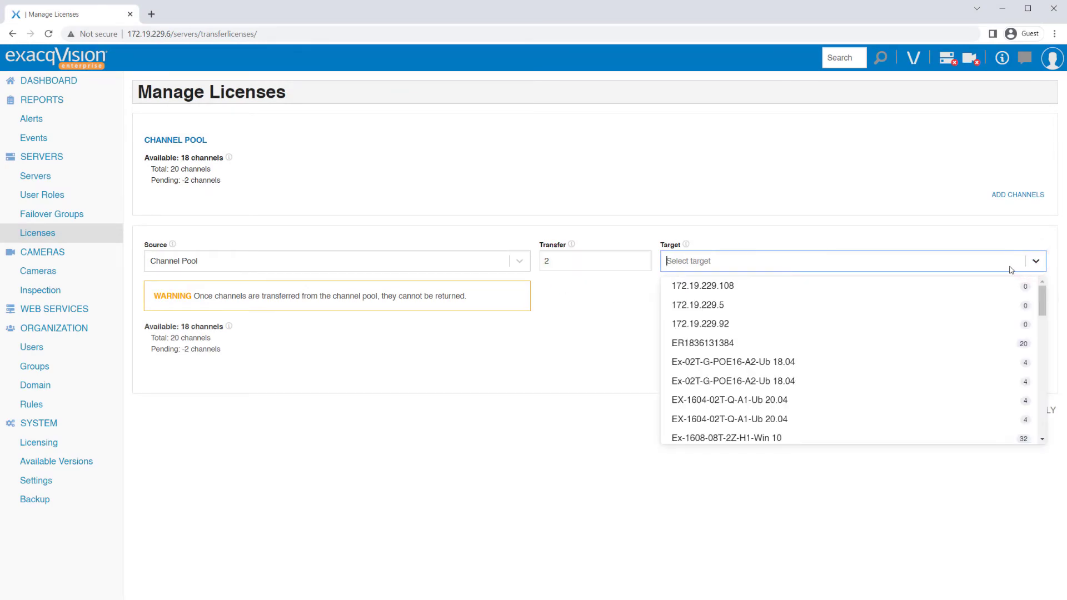
{"action": "left_click", "coordinate": [815, 340]}
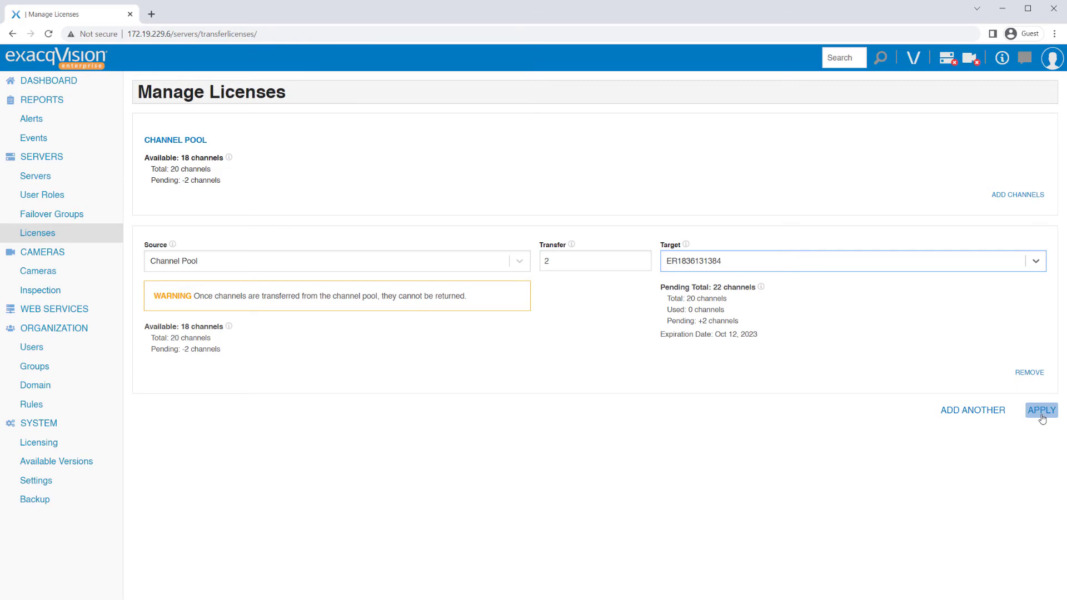
- Add an extra transfer entry and remove it, and apply and confirm the Channel Pool transfer
{"action": "left_click", "coordinate": [1002, 412]}
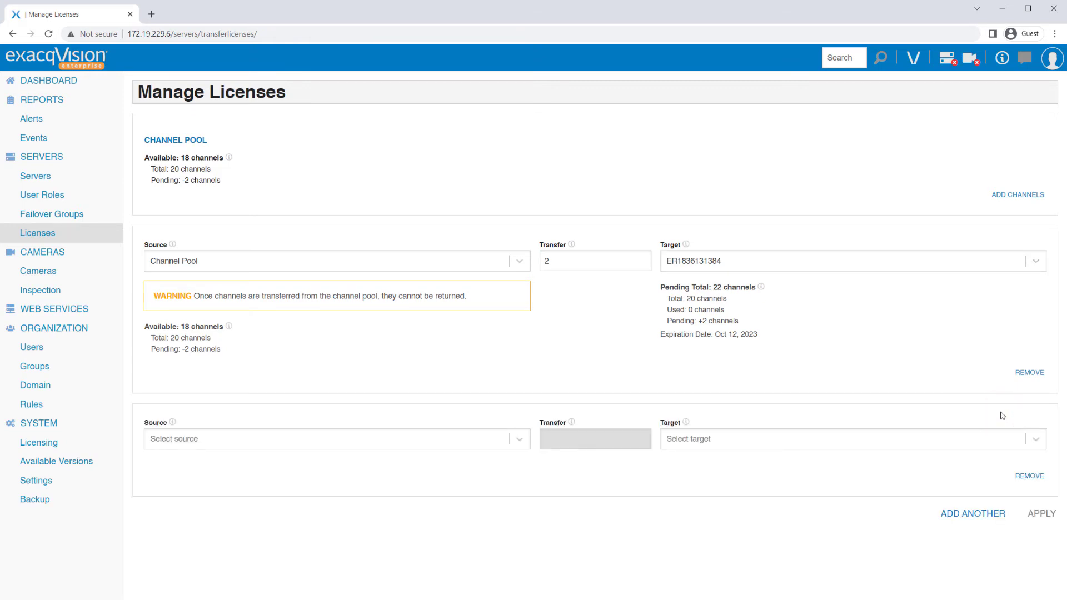
{"action": "left_click", "coordinate": [1028, 476]}
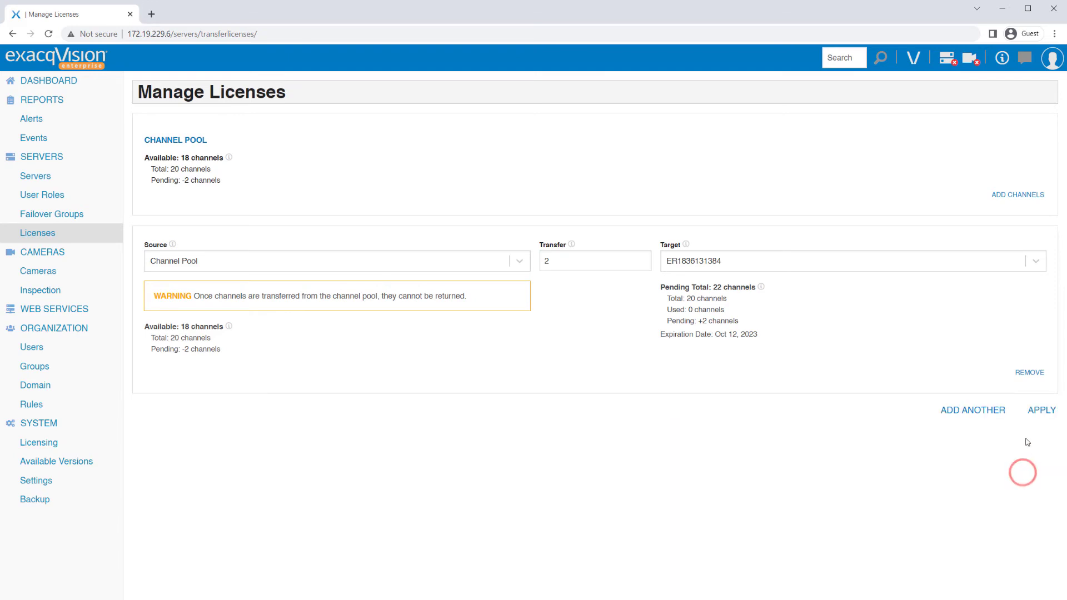
{"action": "left_click", "coordinate": [1041, 411]}
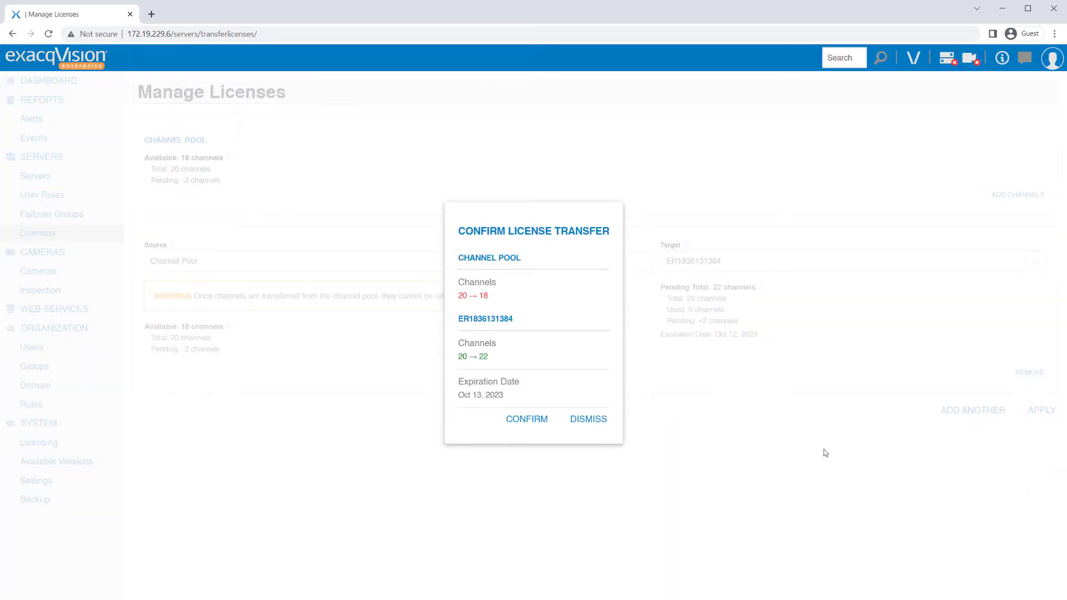
{"action": "left_click", "coordinate": [527, 419]}
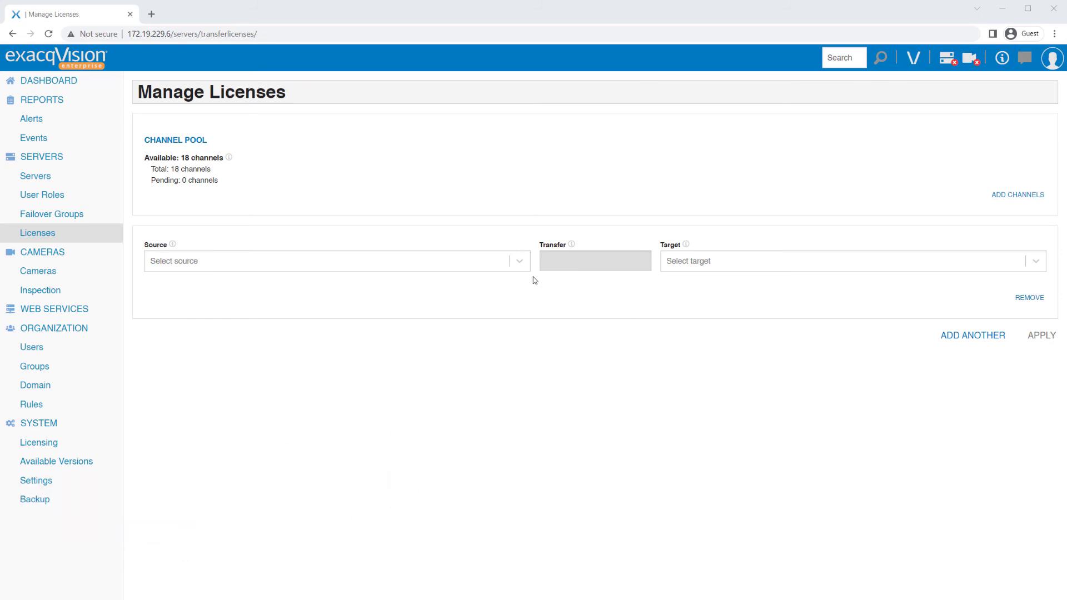
{"action": "left_click", "coordinate": [519, 261]}
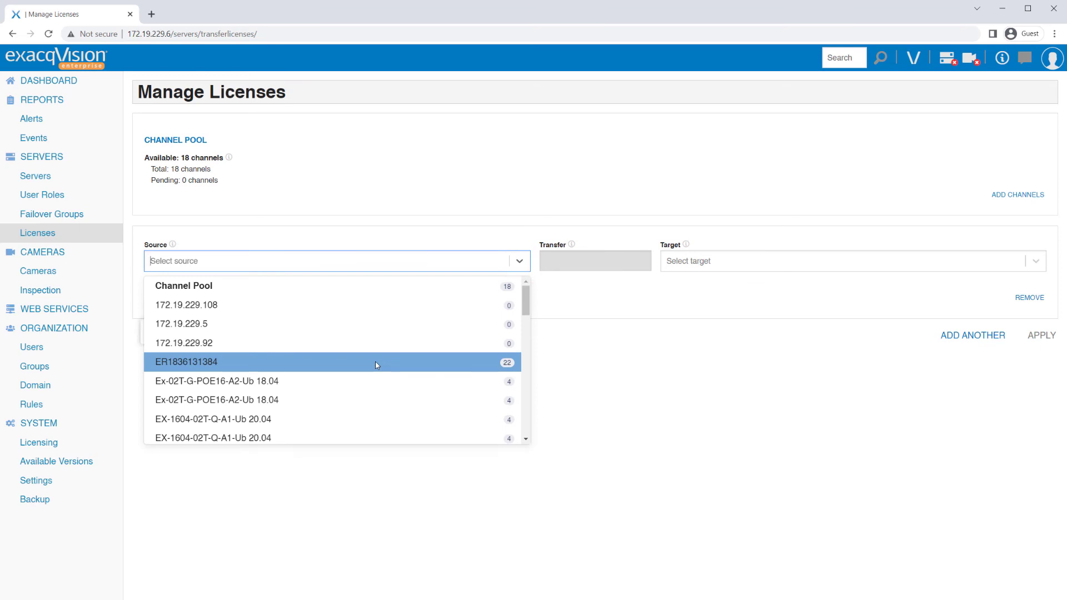
{"action": "left_click", "coordinate": [377, 366]}
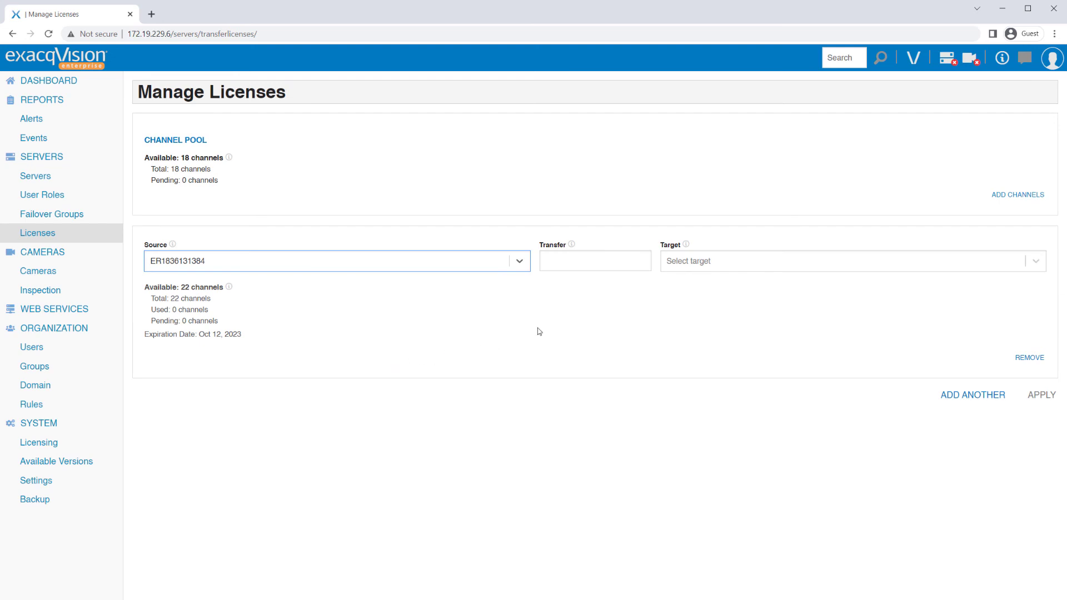
{"action": "left_click", "coordinate": [551, 263]}
{"action": "type", "text": "2"}
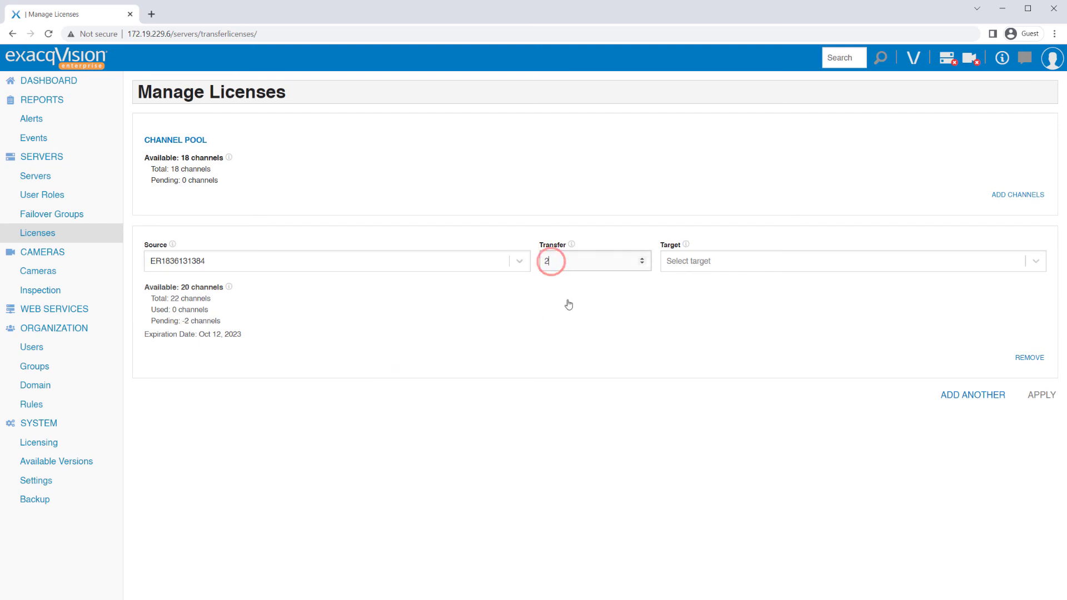
{"action": "left_click", "coordinate": [1035, 262]}
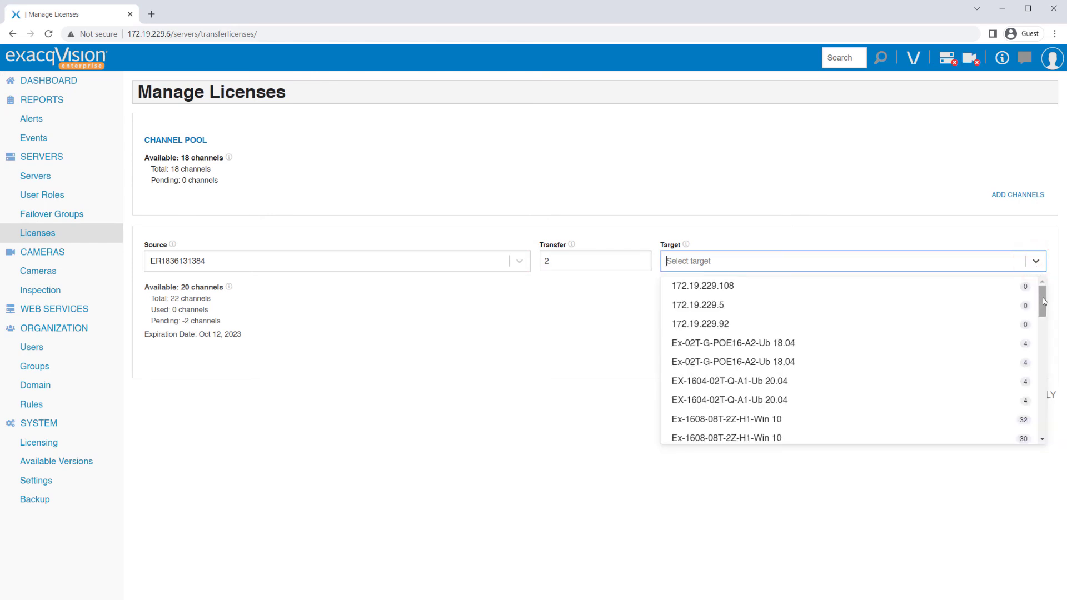
{"action": "left_click_drag", "start_coordinate": [1042, 303], "coordinate": [1045, 332]}
{"action": "left_click", "coordinate": [903, 360]}
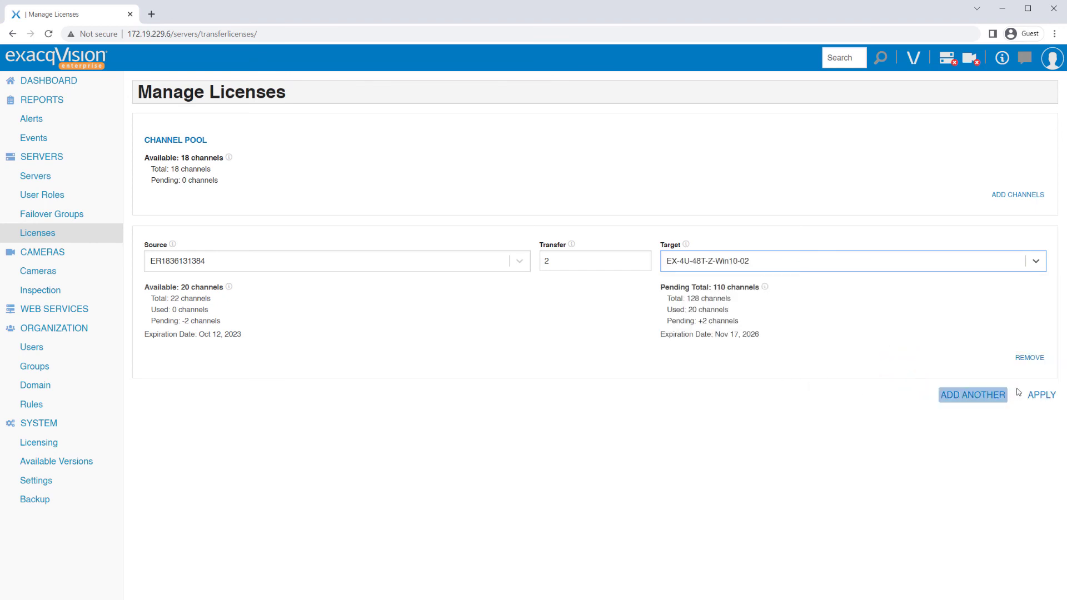
{"action": "left_click", "coordinate": [1041, 395]}
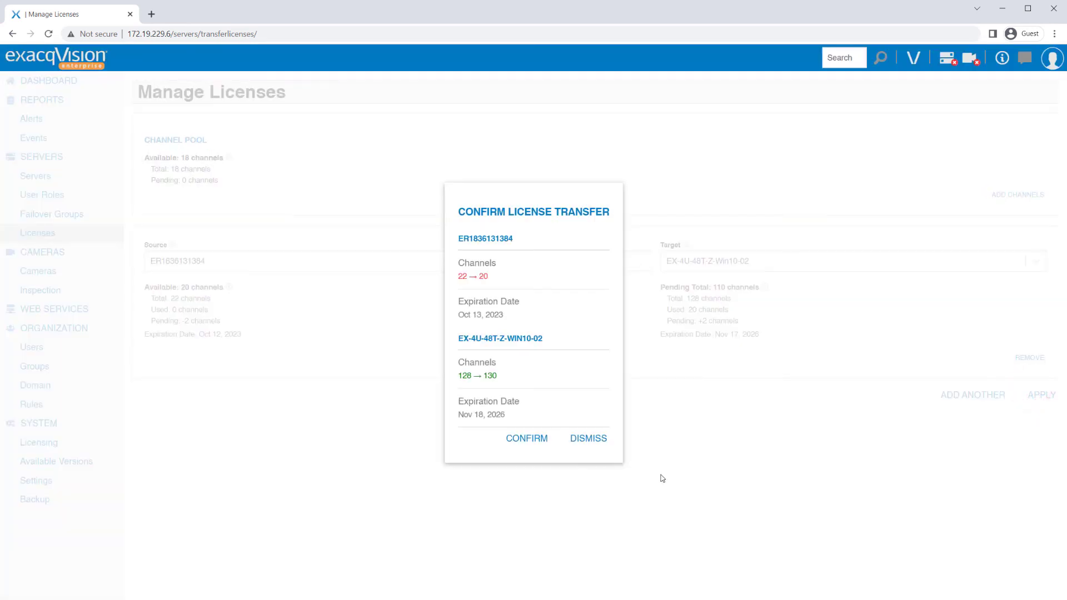
{"action": "left_click", "coordinate": [523, 440]}
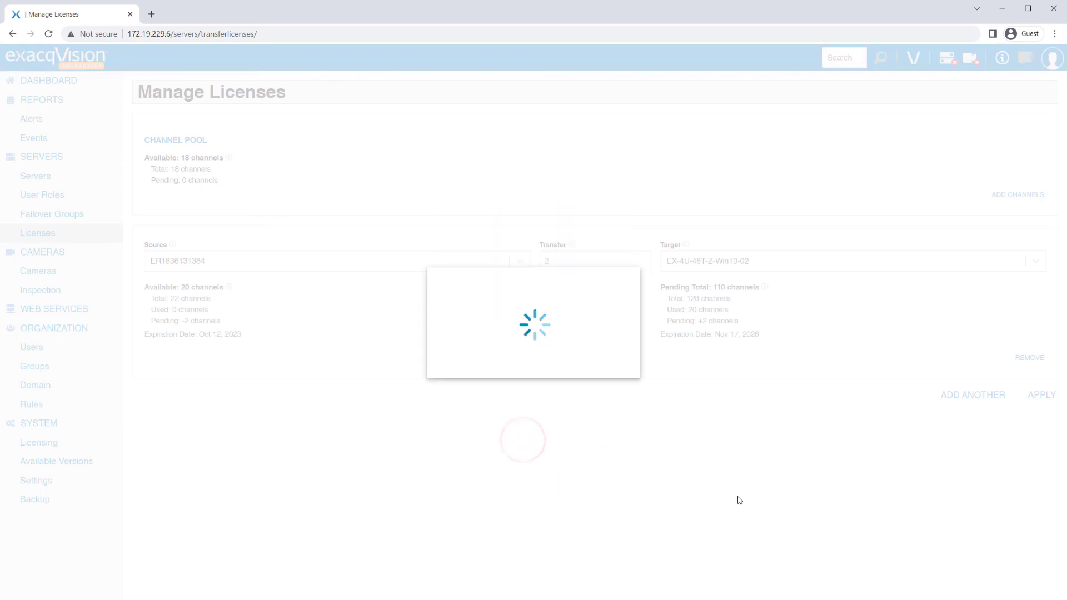